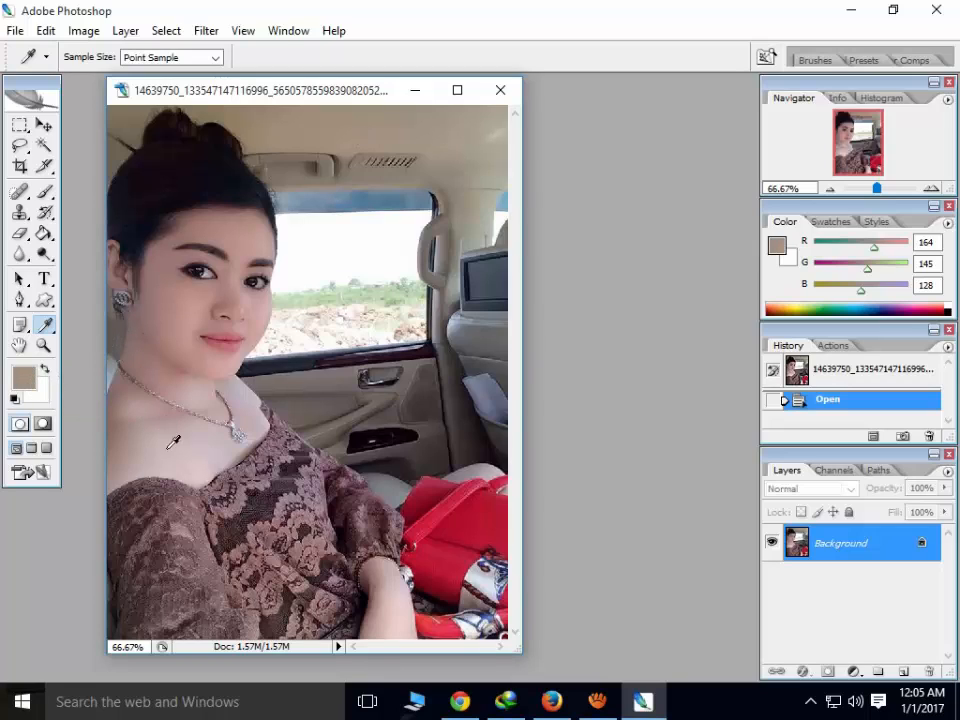
- Sample the dress sleeve's brown as the foreground colour and set the Brush tool's master diameter to 49 px
{"action": "left_click", "coordinate": [175, 538]}
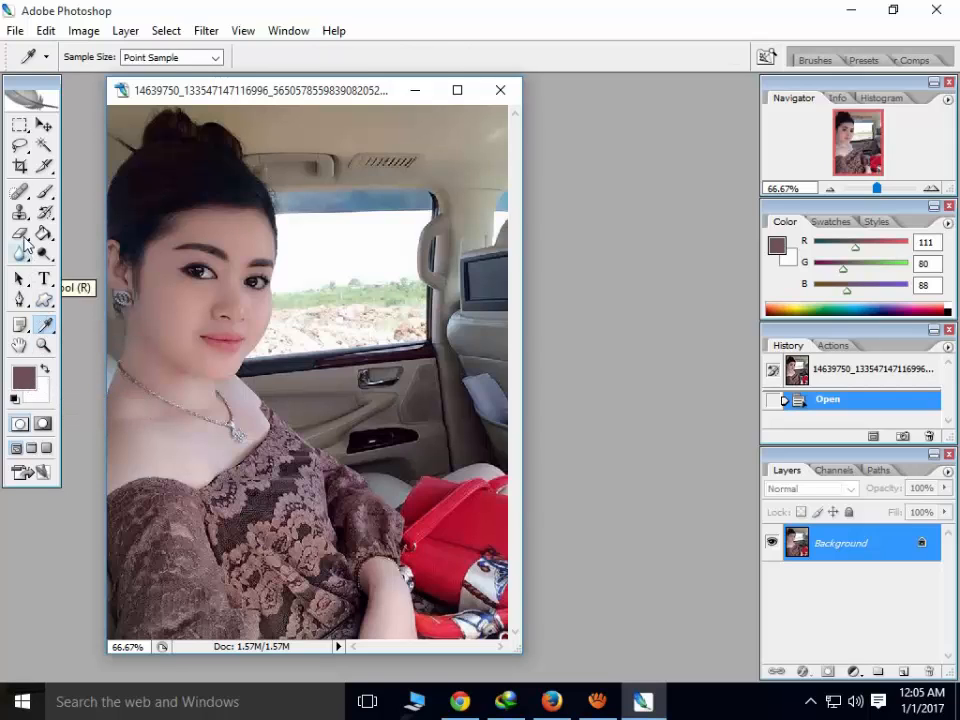
{"action": "left_click", "coordinate": [44, 191]}
{"action": "right_click", "coordinate": [46, 191]}
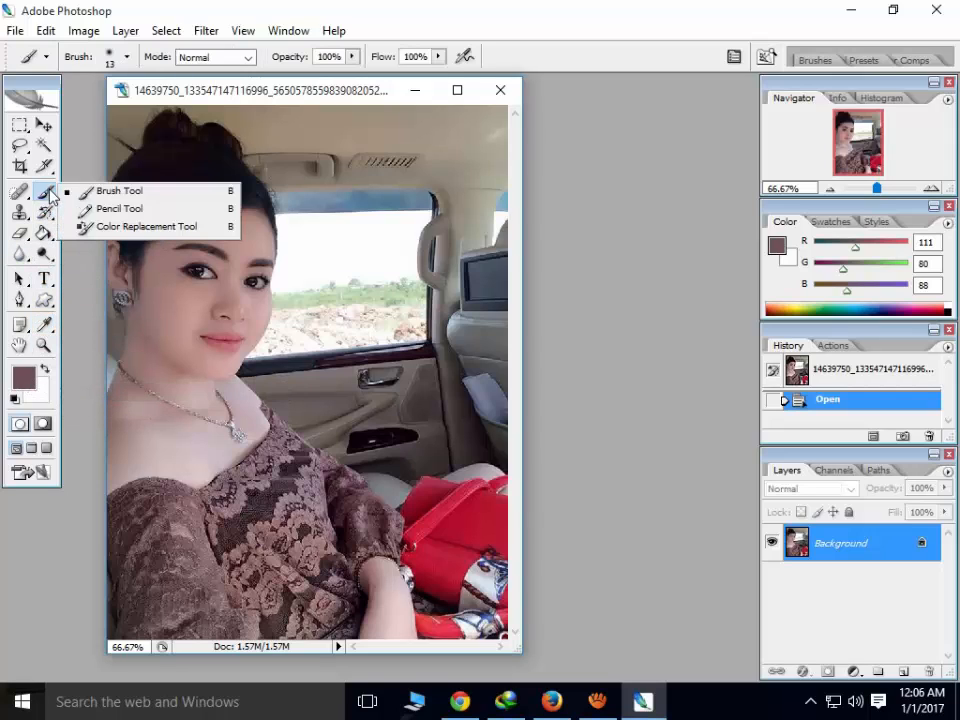
{"action": "left_click", "coordinate": [100, 196]}
{"action": "right_click", "coordinate": [318, 308]}
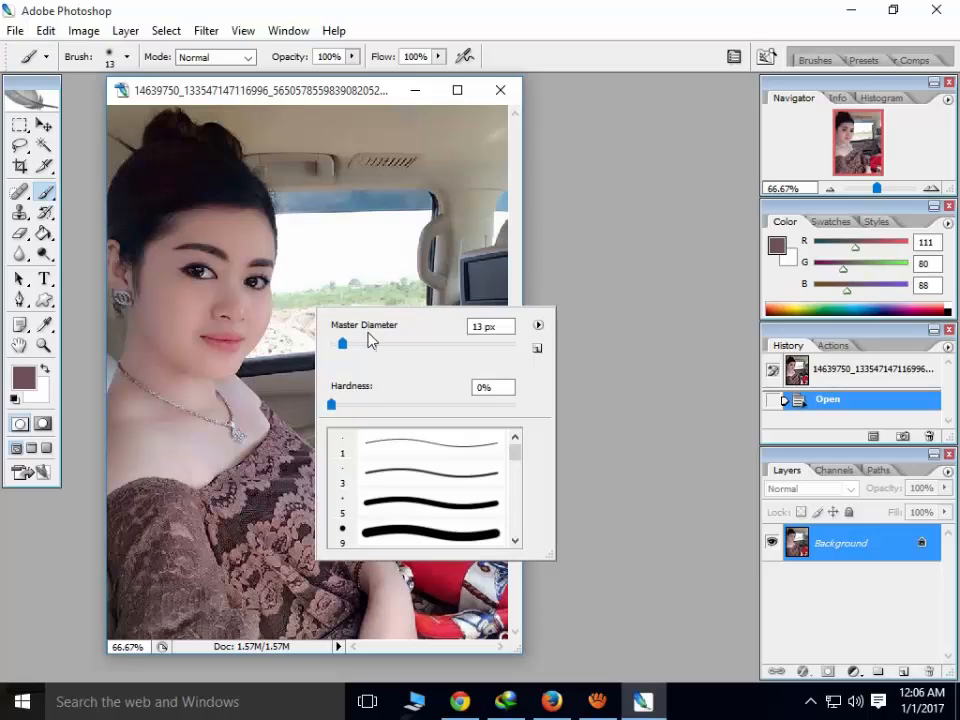
{"action": "left_click_drag", "start_coordinate": [370, 341], "coordinate": [377, 343]}
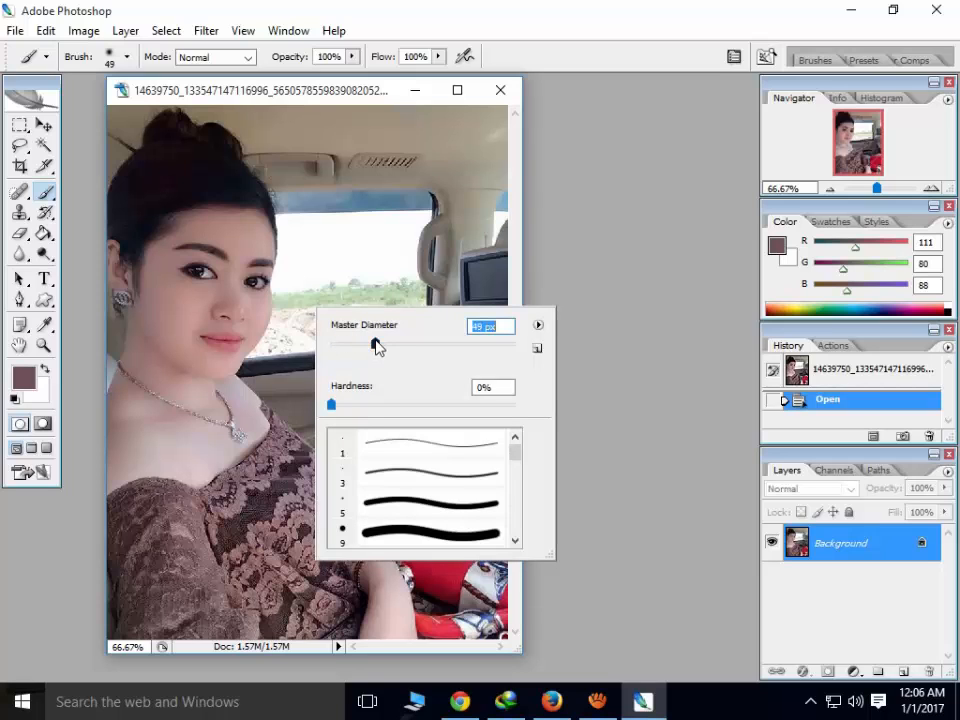
{"action": "left_click", "coordinate": [304, 98]}
- Try painting the sampled brown over the car door and window, and undo both brush strokes
{"action": "mouse_move", "coordinate": [392, 436]}
{"action": "left_mouse_down"}
{"action": "mouse_move", "coordinate": [391, 330]}
{"action": "mouse_move", "coordinate": [438, 319]}
{"action": "left_mouse_up"}
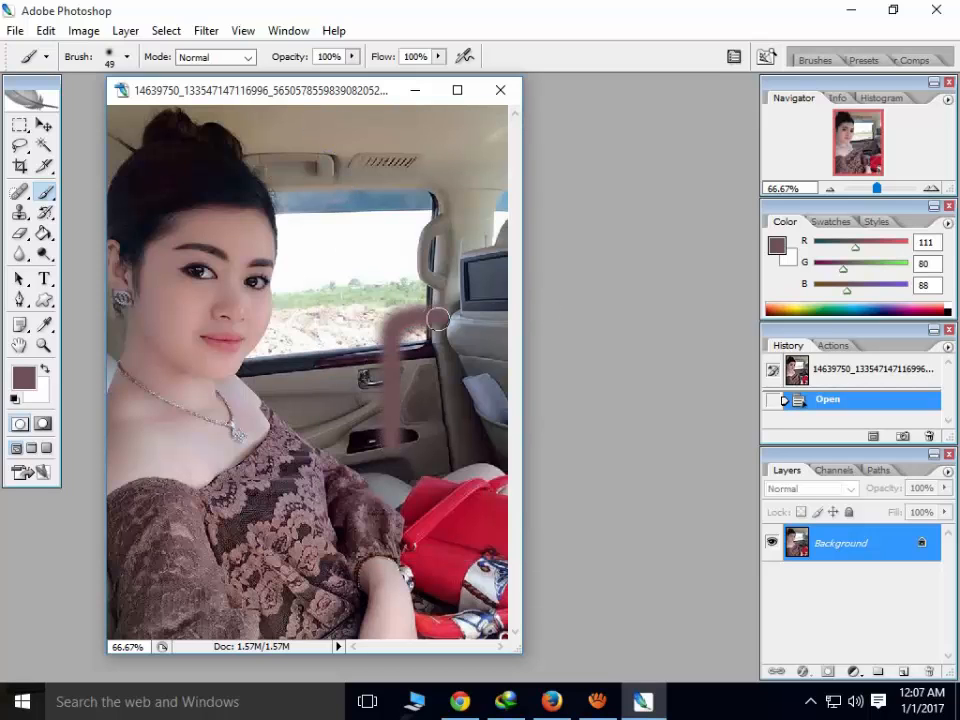
{"action": "mouse_move", "coordinate": [366, 240]}
{"action": "left_mouse_down"}
{"action": "mouse_move", "coordinate": [316, 323]}
{"action": "mouse_move", "coordinate": [309, 273]}
{"action": "mouse_move", "coordinate": [361, 273]}
{"action": "mouse_move", "coordinate": [375, 291]}
{"action": "mouse_move", "coordinate": [408, 246]}
{"action": "mouse_move", "coordinate": [377, 237]}
{"action": "mouse_move", "coordinate": [338, 285]}
{"action": "mouse_move", "coordinate": [348, 316]}
{"action": "mouse_move", "coordinate": [384, 274]}
{"action": "mouse_move", "coordinate": [333, 280]}
{"action": "mouse_move", "coordinate": [405, 322]}
{"action": "mouse_move", "coordinate": [412, 239]}
{"action": "mouse_move", "coordinate": [298, 256]}
{"action": "mouse_move", "coordinate": [362, 285]}
{"action": "left_mouse_up"}
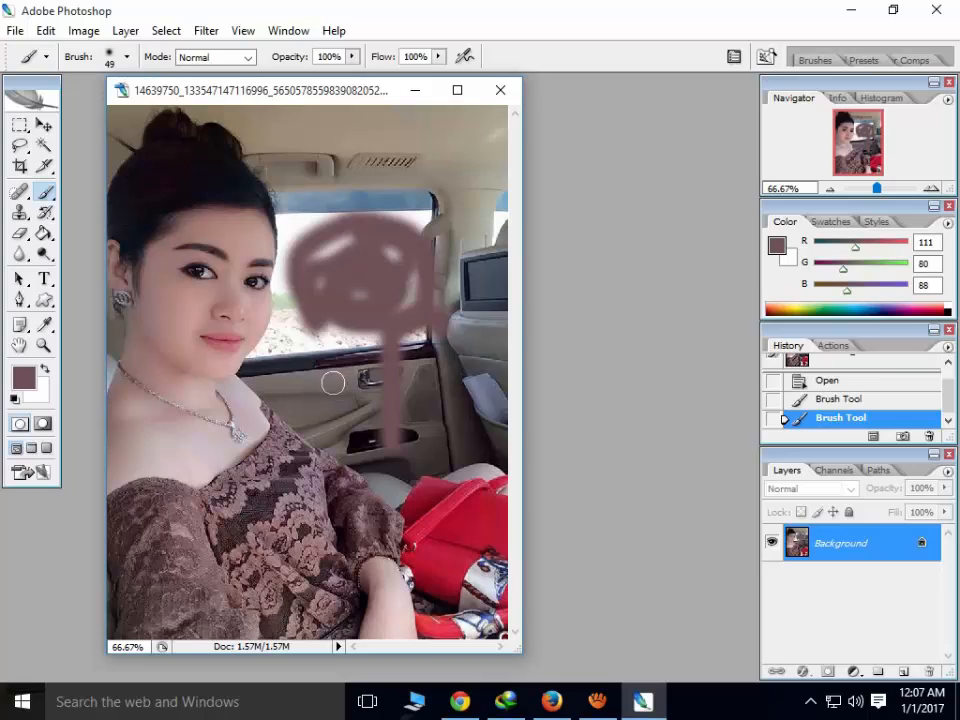
{"action": "key", "text": "ctrl+alt+z"}
{"action": "key", "text": "ctrl+alt+z"}
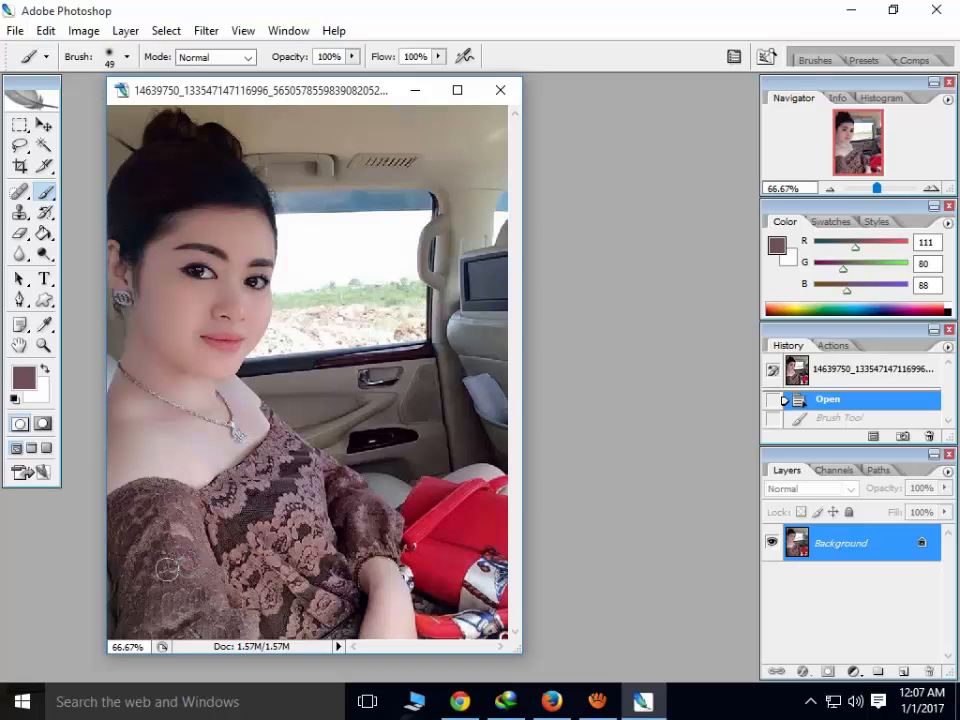
- Set the foreground colour to light pink, hex edcad3, in the Color Picker
{"action": "left_click", "coordinate": [24, 377]}
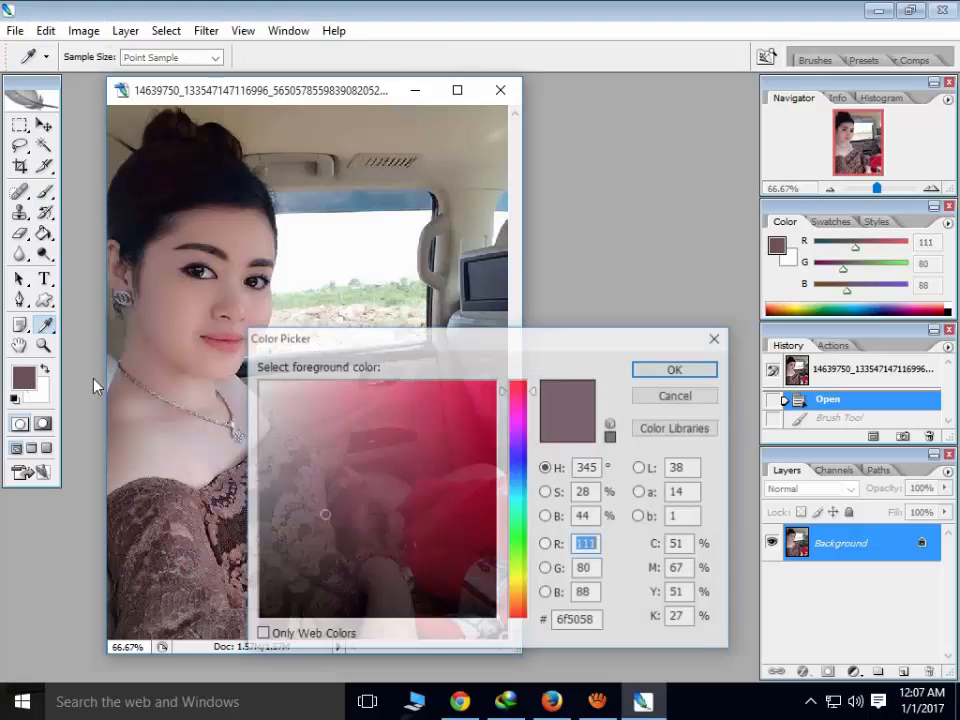
{"action": "mouse_move", "coordinate": [285, 560]}
{"action": "left_mouse_down"}
{"action": "mouse_move", "coordinate": [289, 572]}
{"action": "mouse_move", "coordinate": [293, 396]}
{"action": "left_mouse_up"}
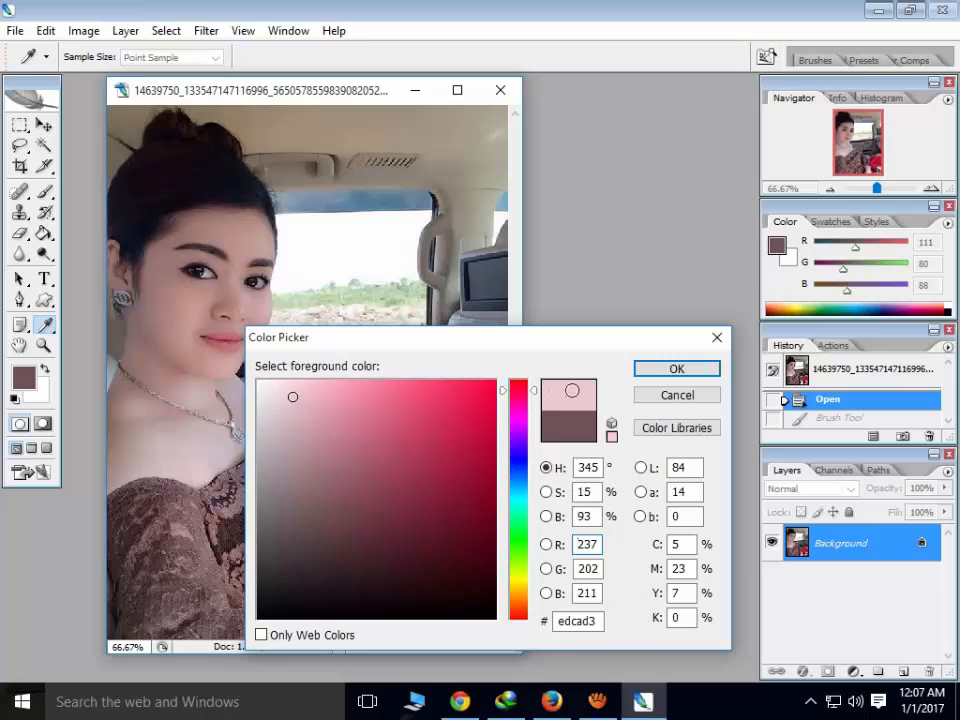
{"action": "left_click", "coordinate": [648, 372]}
{"action": "left_click", "coordinate": [26, 380]}
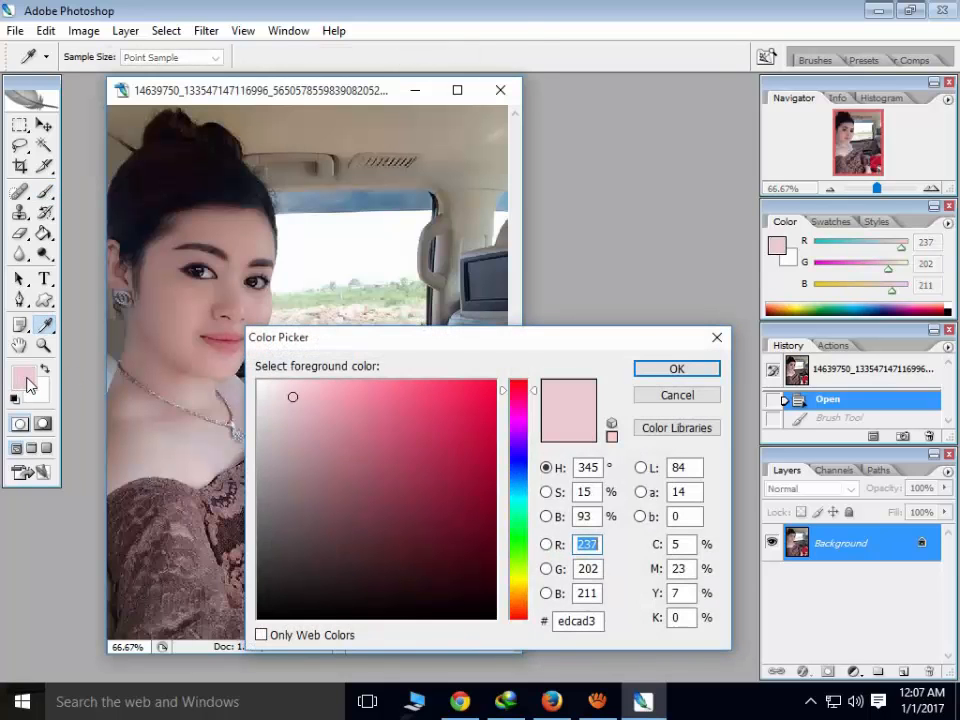
{"action": "mouse_move", "coordinate": [325, 497]}
{"action": "left_mouse_down"}
{"action": "mouse_move", "coordinate": [392, 399]}
{"action": "mouse_move", "coordinate": [384, 441]}
{"action": "mouse_move", "coordinate": [371, 405]}
{"action": "mouse_move", "coordinate": [296, 500]}
{"action": "mouse_move", "coordinate": [274, 557]}
{"action": "mouse_move", "coordinate": [304, 489]}
{"action": "mouse_move", "coordinate": [272, 525]}
{"action": "mouse_move", "coordinate": [357, 466]}
{"action": "mouse_move", "coordinate": [328, 422]}
{"action": "mouse_move", "coordinate": [313, 437]}
{"action": "mouse_move", "coordinate": [361, 442]}
{"action": "left_mouse_up"}
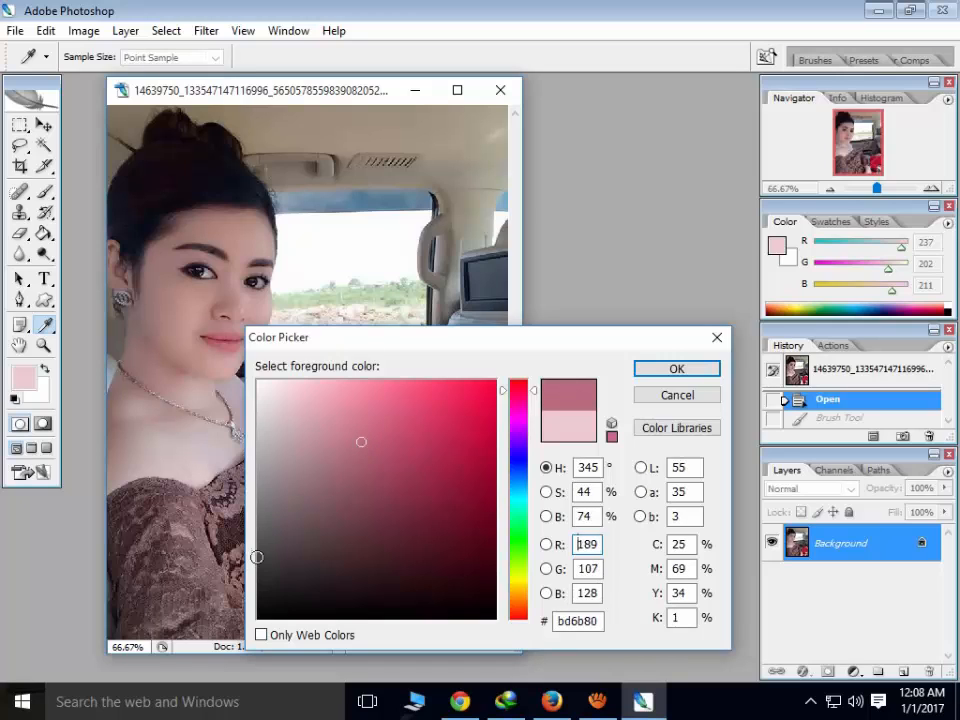
{"action": "left_click", "coordinate": [645, 395]}
{"action": "key", "text": "ctrl+w"}
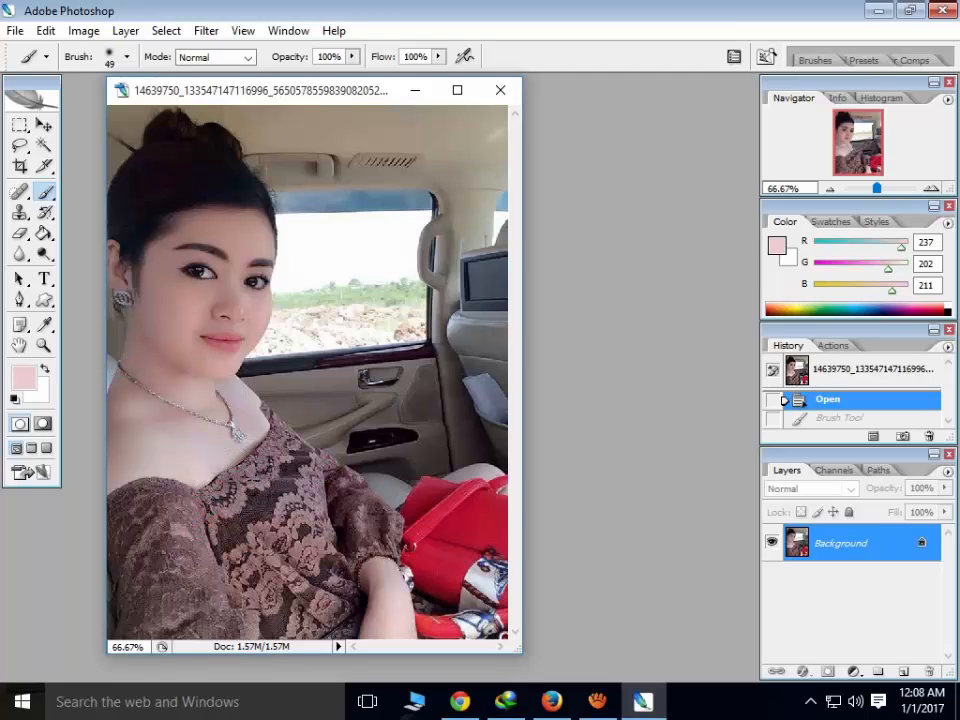
- Place four Color Sampler points: on the woman's jaw, the car ceiling, the dress sleeve and the red bag
{"action": "left_click", "coordinate": [50, 330]}
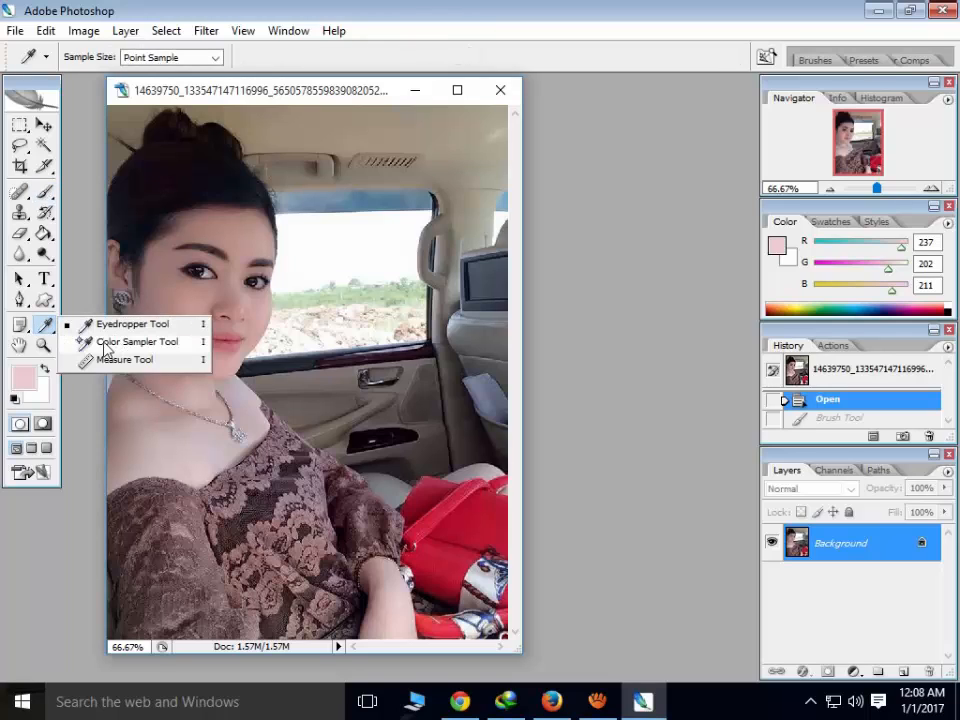
{"action": "left_click", "coordinate": [155, 344]}
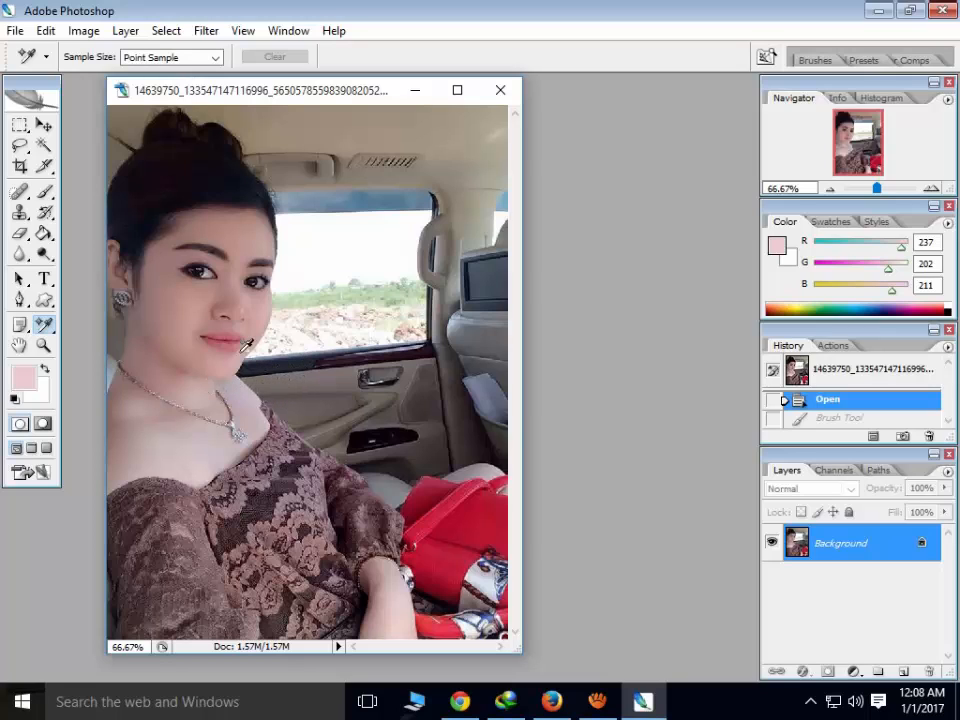
{"action": "left_click", "coordinate": [177, 352]}
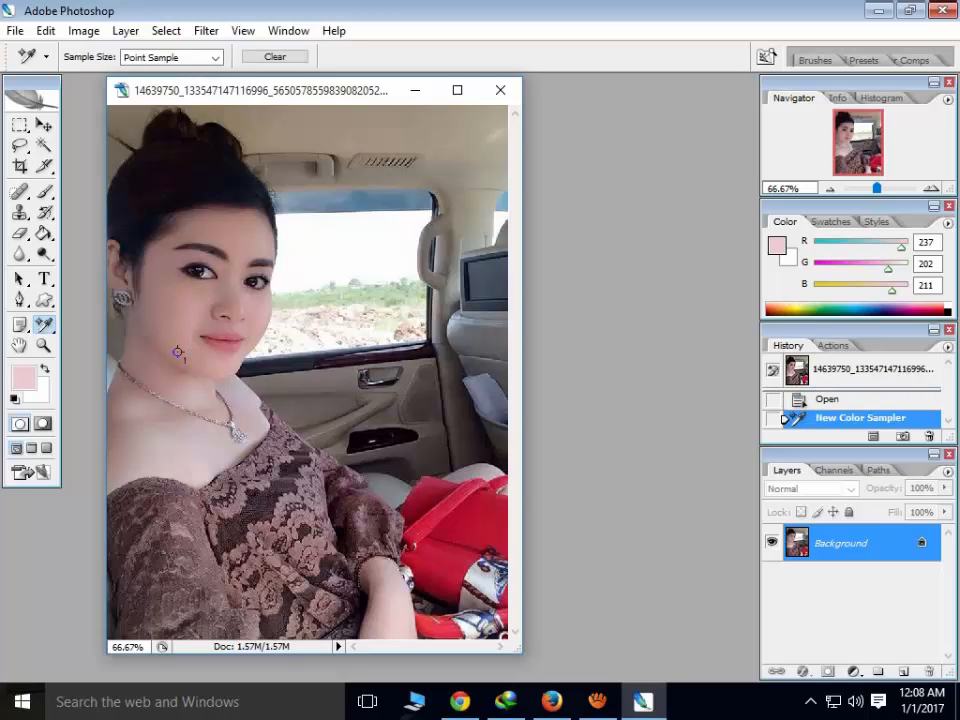
{"action": "left_click", "coordinate": [369, 133]}
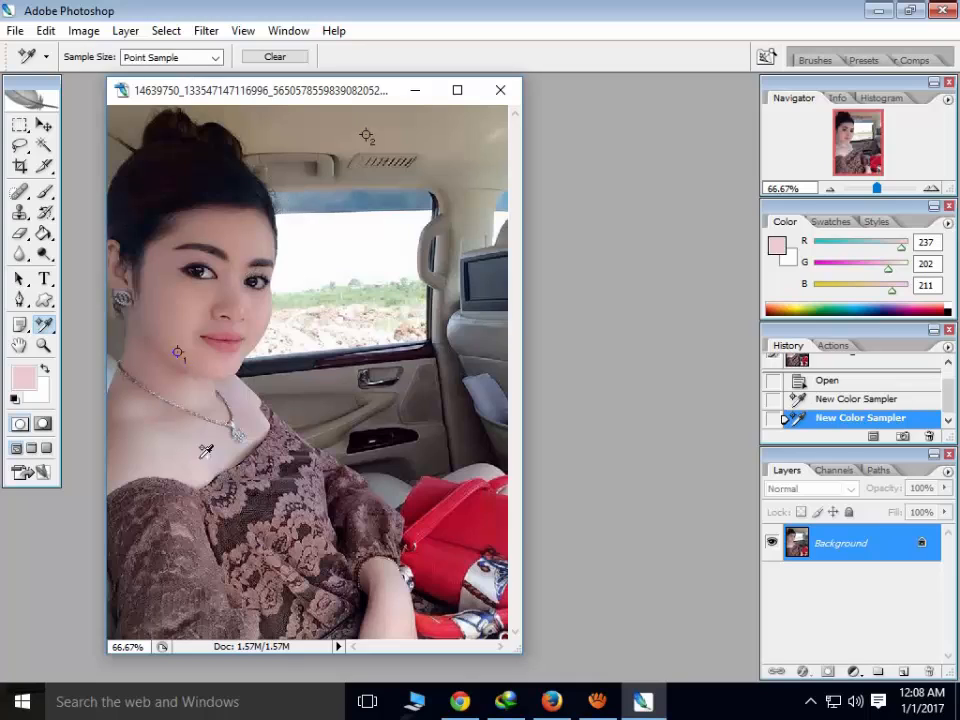
{"action": "left_click", "coordinate": [175, 542]}
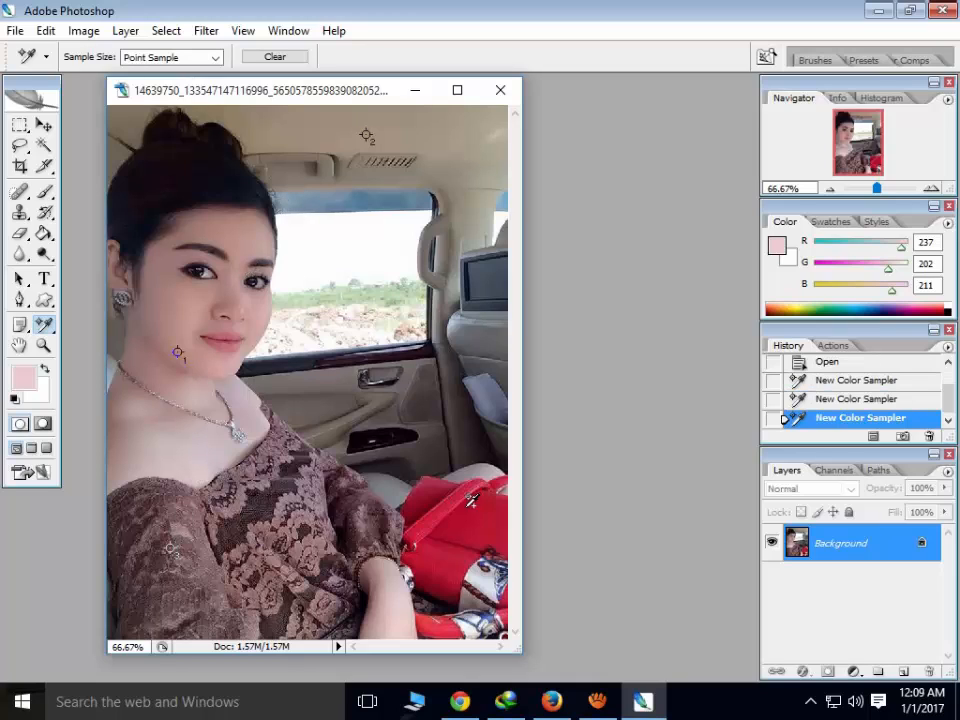
{"action": "left_click", "coordinate": [470, 511]}
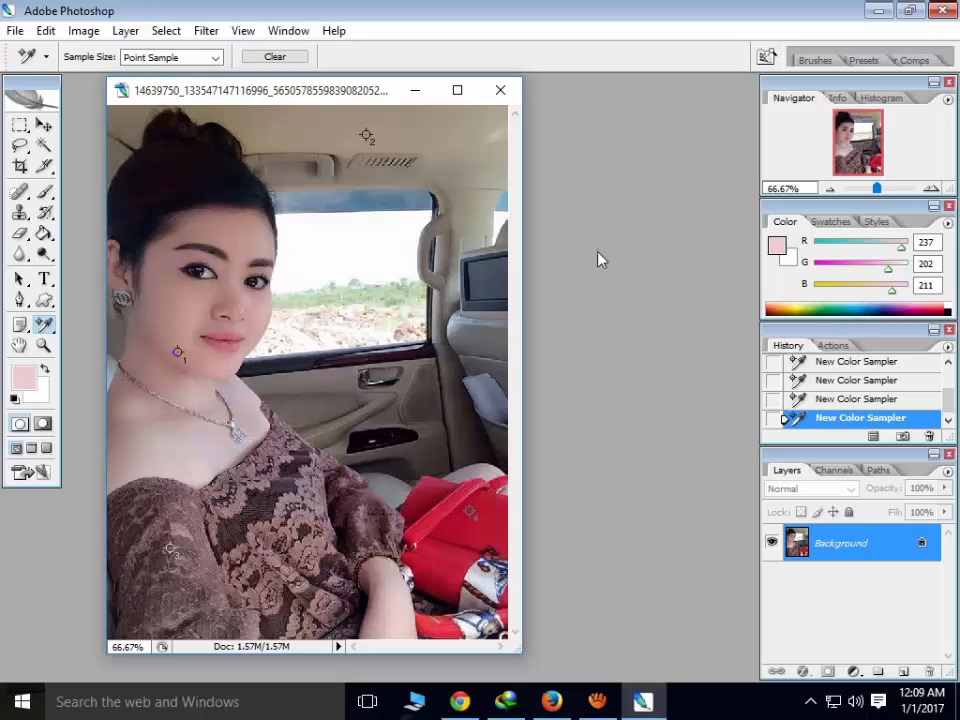
- Display the sampler readings and set the foreground colour to sampler 1's values: R 178, G 133, B 128
{"action": "left_click", "coordinate": [837, 98]}
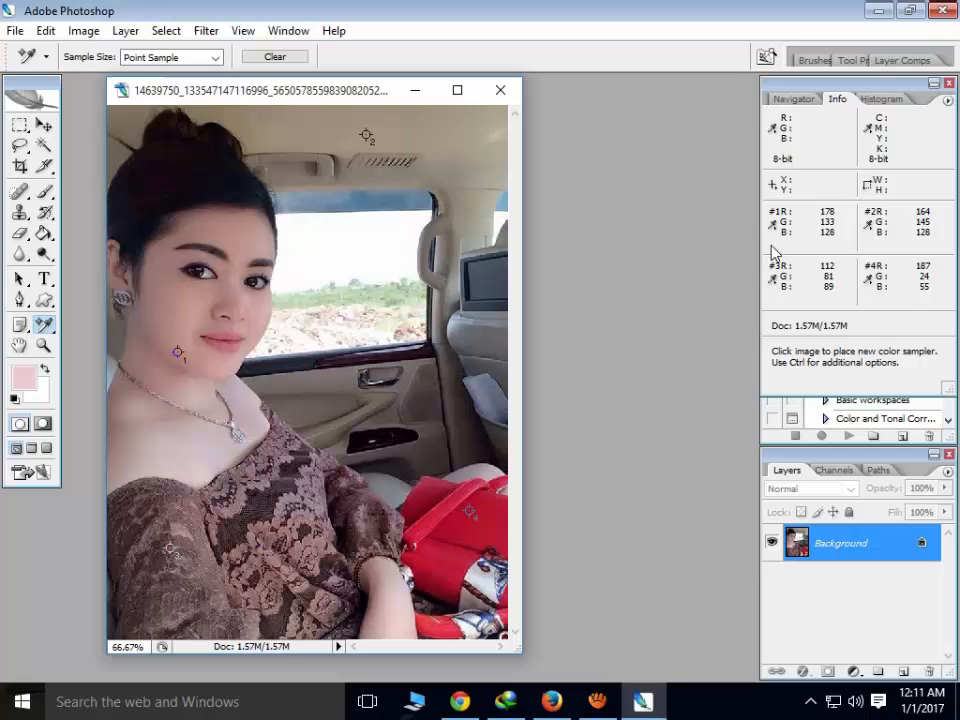
{"action": "left_click", "coordinate": [27, 375]}
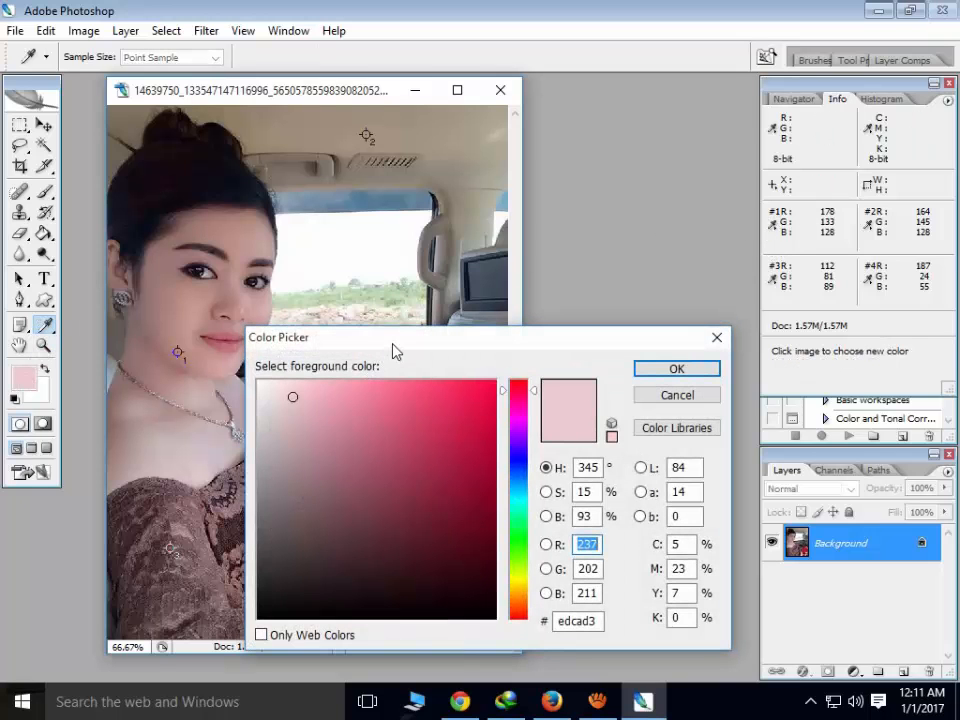
{"action": "left_click_drag", "start_coordinate": [394, 351], "coordinate": [341, 190]}
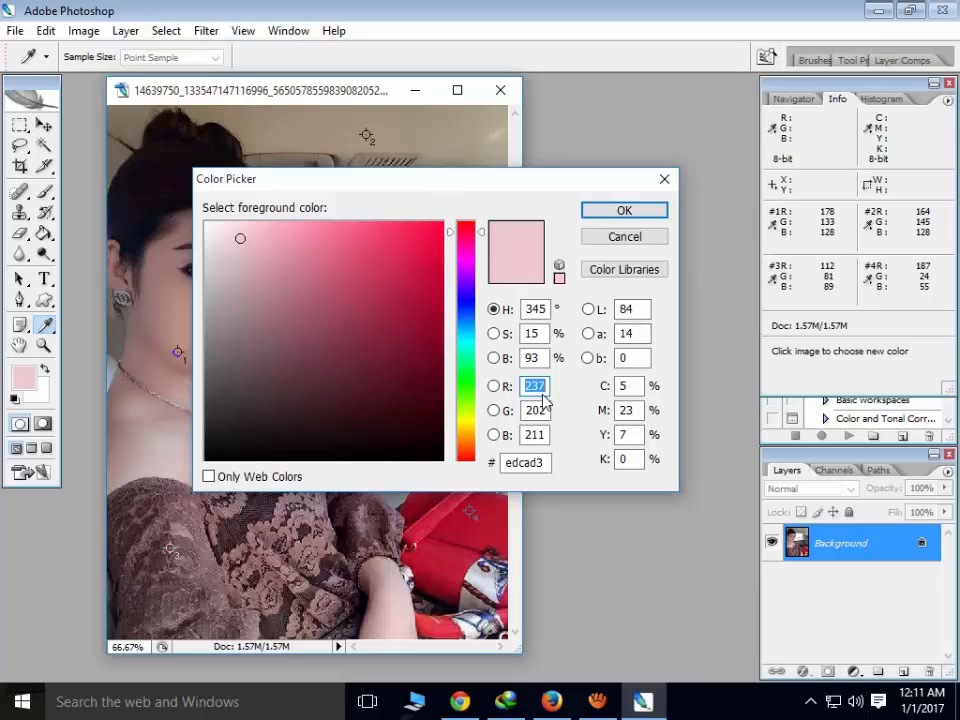
{"action": "type", "text": "178"}
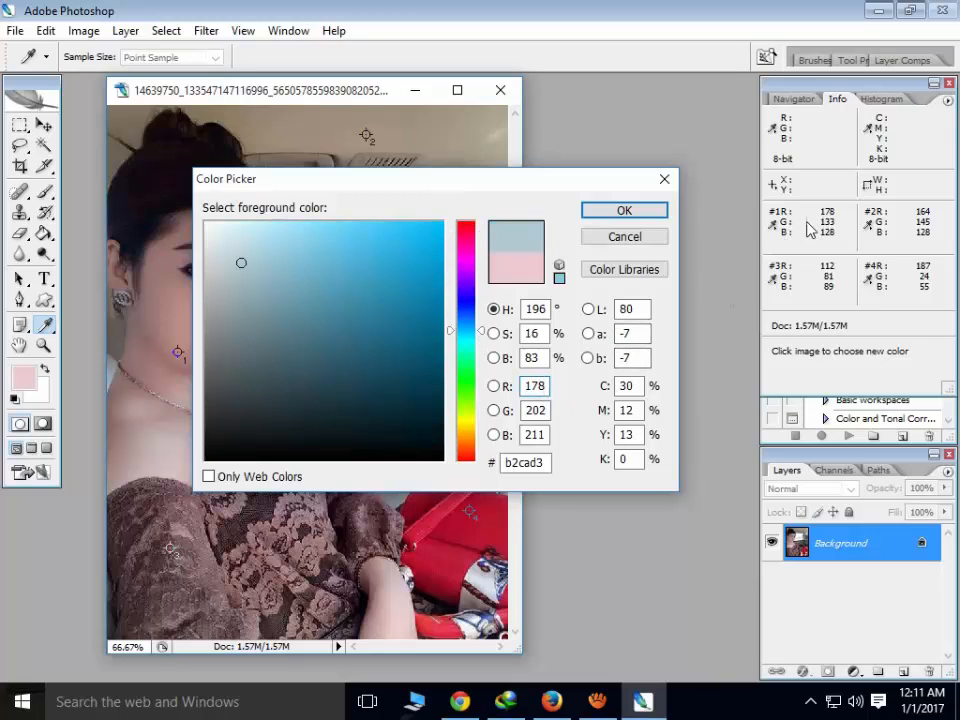
{"action": "left_click_drag", "start_coordinate": [527, 412], "coordinate": [549, 410]}
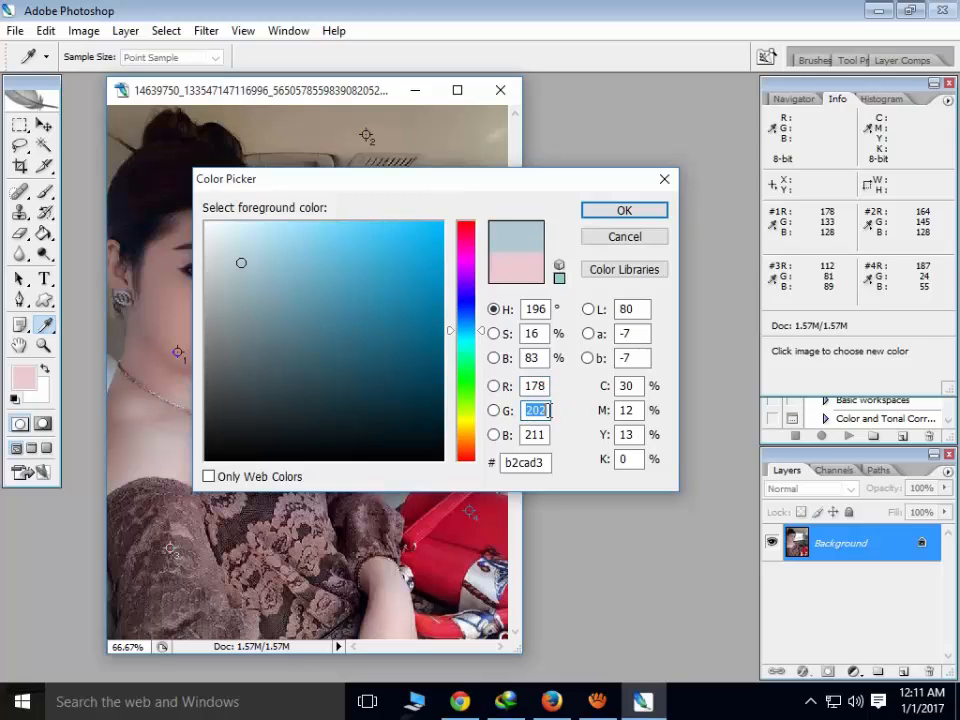
{"action": "type", "text": "133"}
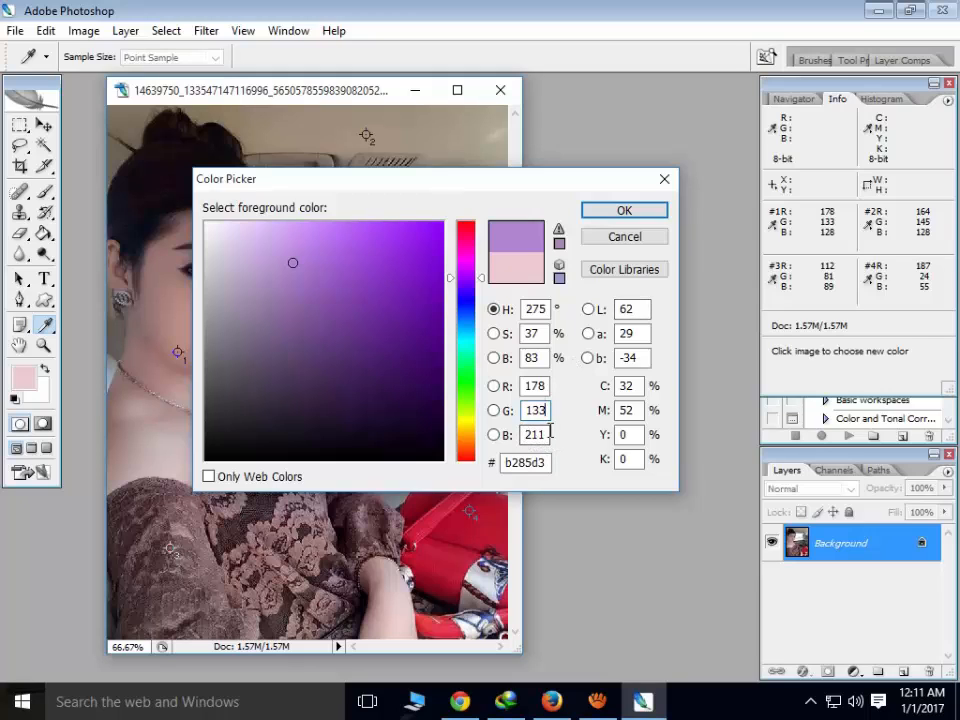
{"action": "left_click_drag", "start_coordinate": [546, 435], "coordinate": [508, 441]}
{"action": "type", "text": "128"}
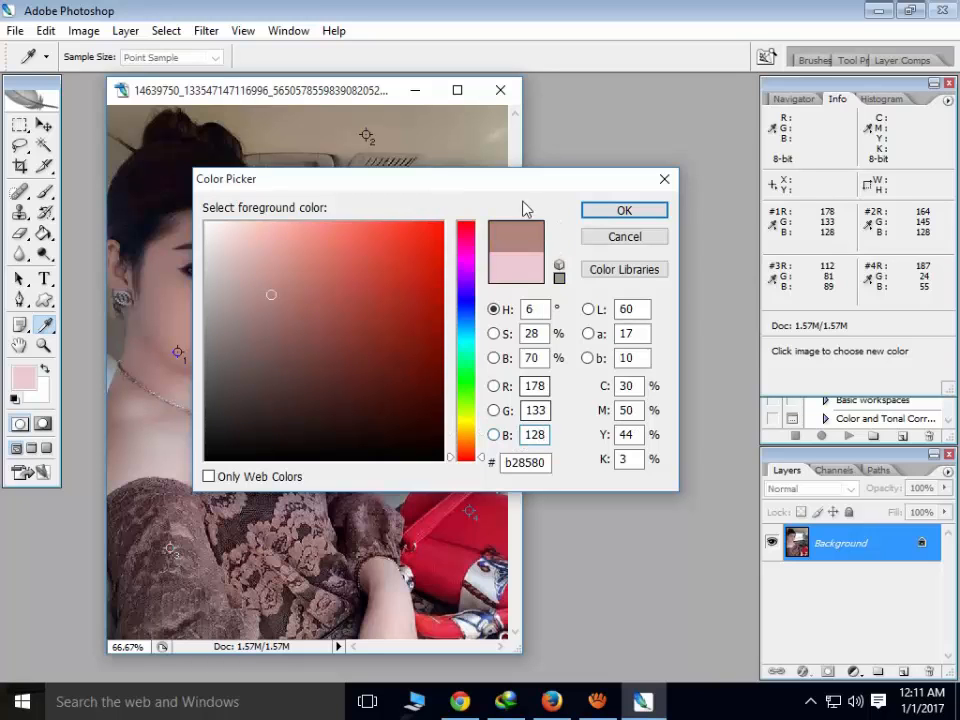
{"action": "left_click_drag", "start_coordinate": [447, 185], "coordinate": [533, 254]}
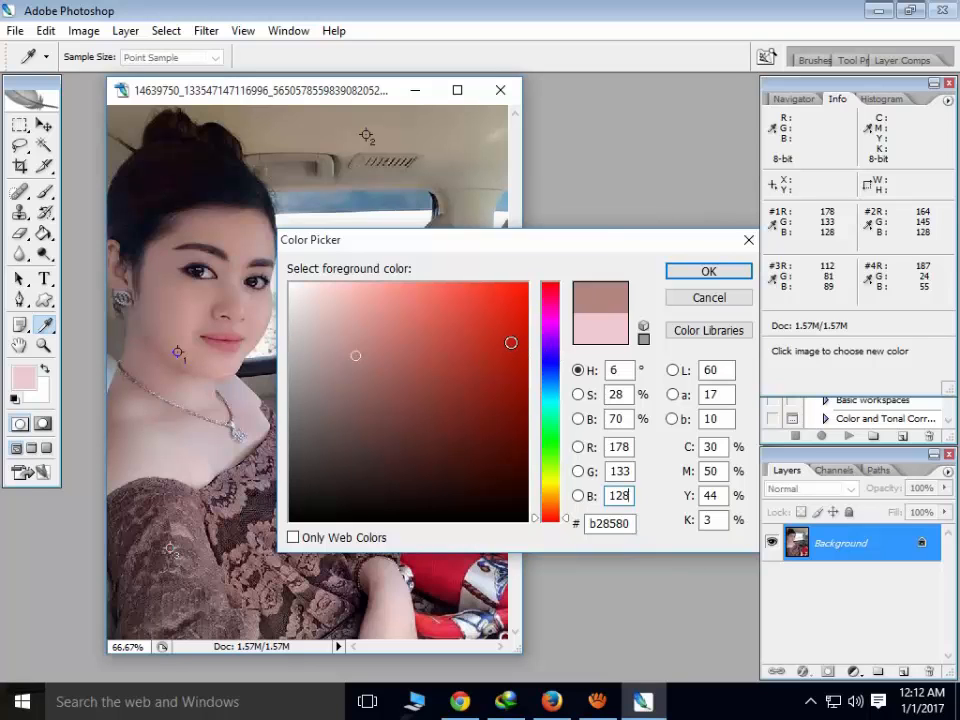
{"action": "left_click", "coordinate": [706, 271]}
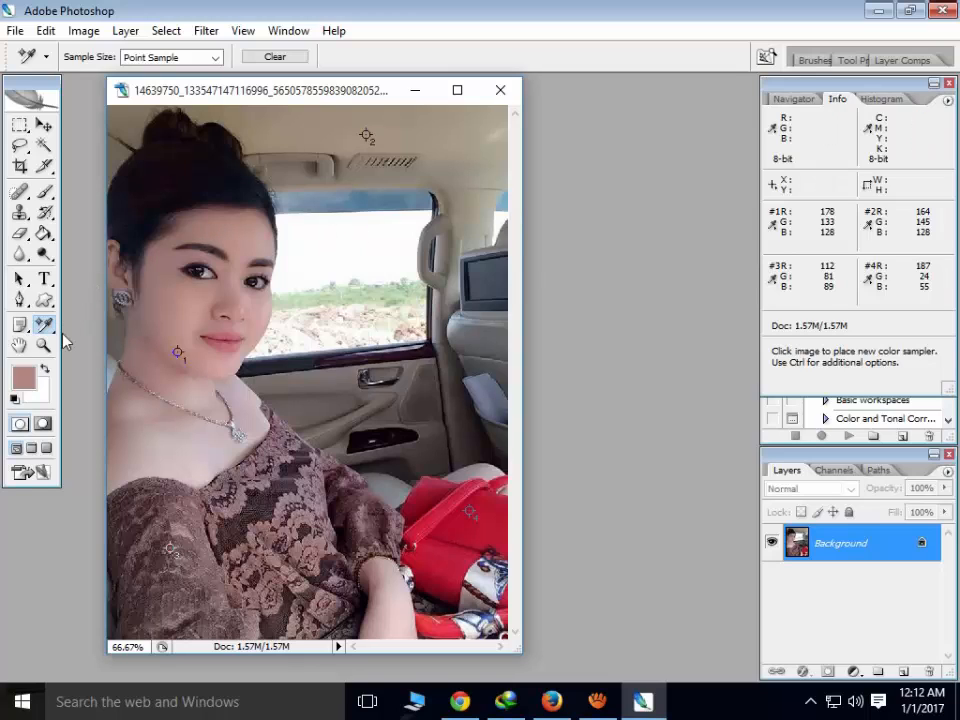
- Paint looping strokes of the skin-tone foreground colour over the car window with the Brush tool
{"action": "left_click", "coordinate": [47, 170]}
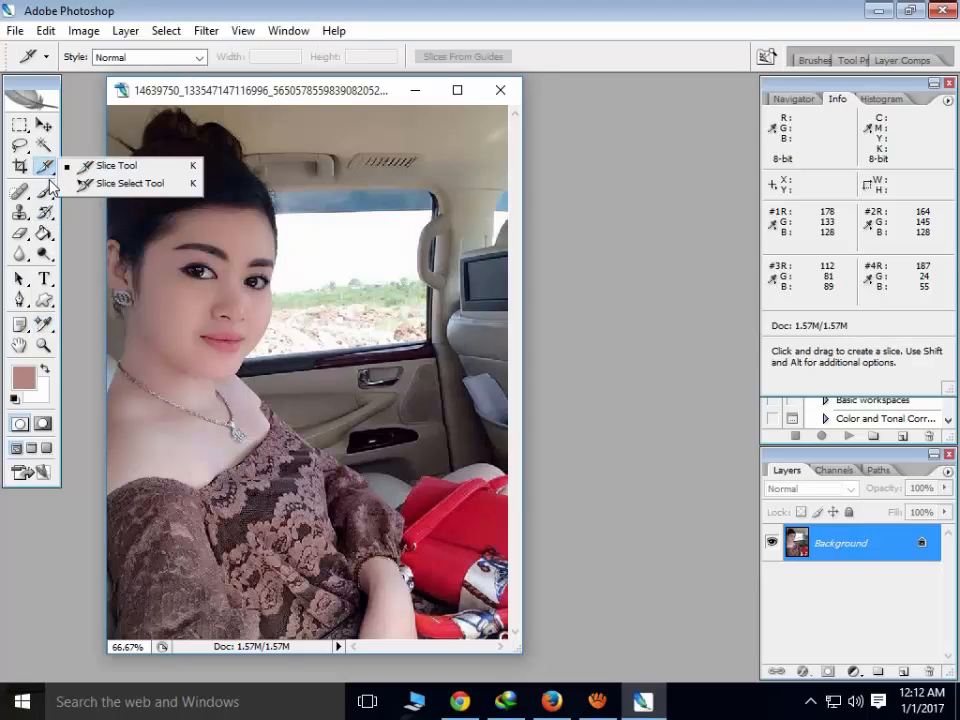
{"action": "left_click", "coordinate": [44, 192]}
{"action": "left_click", "coordinate": [82, 191]}
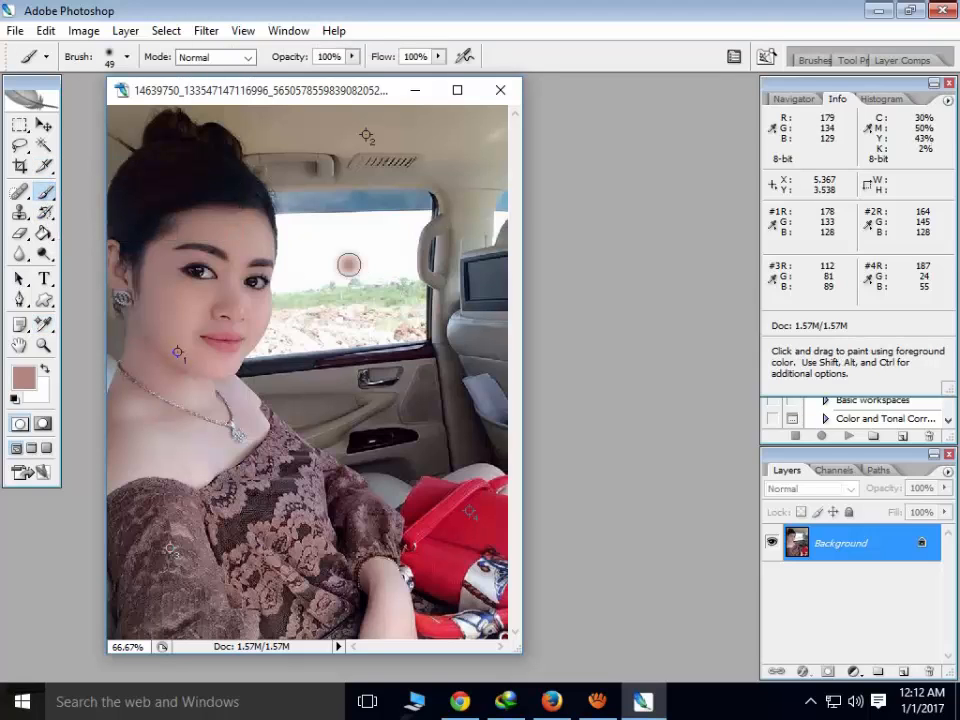
{"action": "mouse_move", "coordinate": [348, 264]}
{"action": "left_mouse_down"}
{"action": "mouse_move", "coordinate": [394, 289]}
{"action": "mouse_move", "coordinate": [303, 303]}
{"action": "mouse_move", "coordinate": [284, 252]}
{"action": "mouse_move", "coordinate": [389, 283]}
{"action": "mouse_move", "coordinate": [397, 225]}
{"action": "mouse_move", "coordinate": [345, 235]}
{"action": "mouse_move", "coordinate": [343, 319]}
{"action": "mouse_move", "coordinate": [424, 325]}
{"action": "mouse_move", "coordinate": [346, 346]}
{"action": "left_mouse_up"}
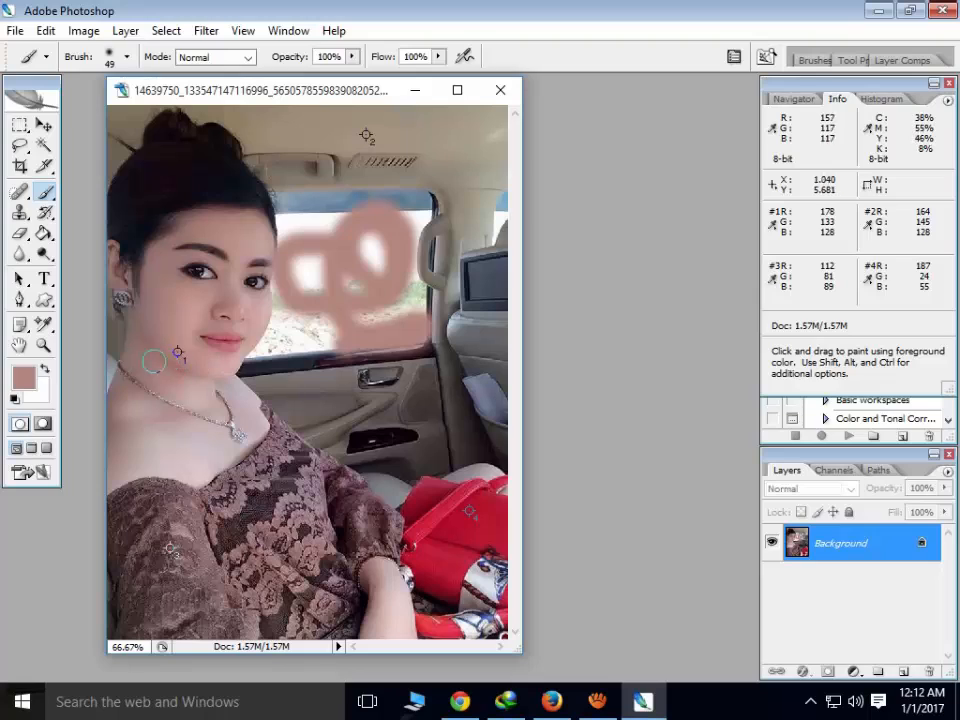
- Measure the car window's lower edge, extend the line's start to the neck, and move the whole line up to eye level
{"action": "left_click", "coordinate": [44, 324]}
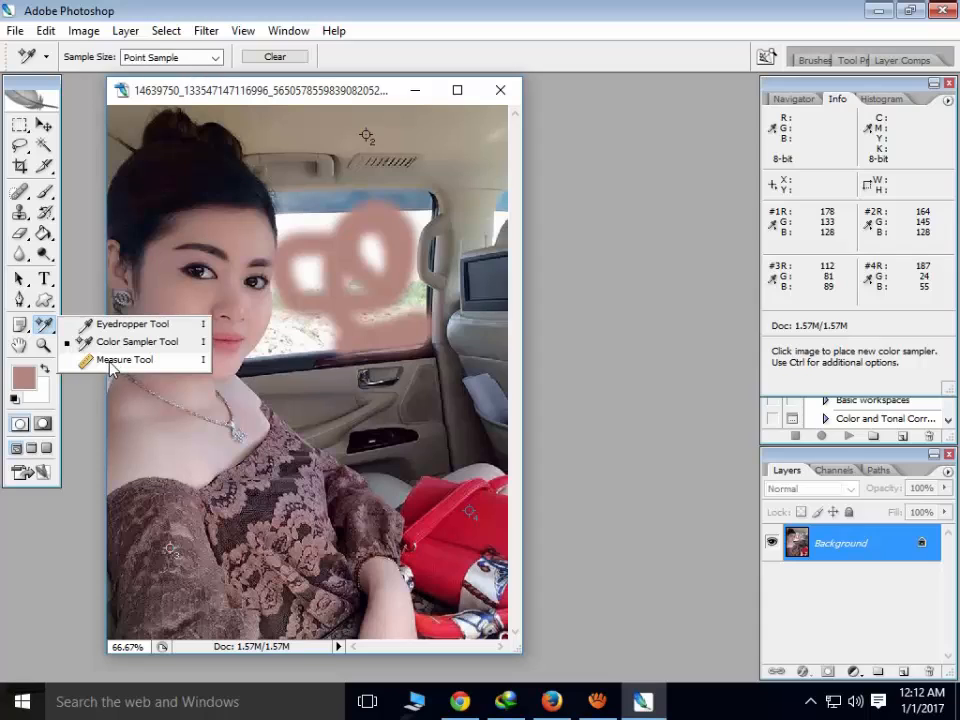
{"action": "left_click", "coordinate": [120, 360]}
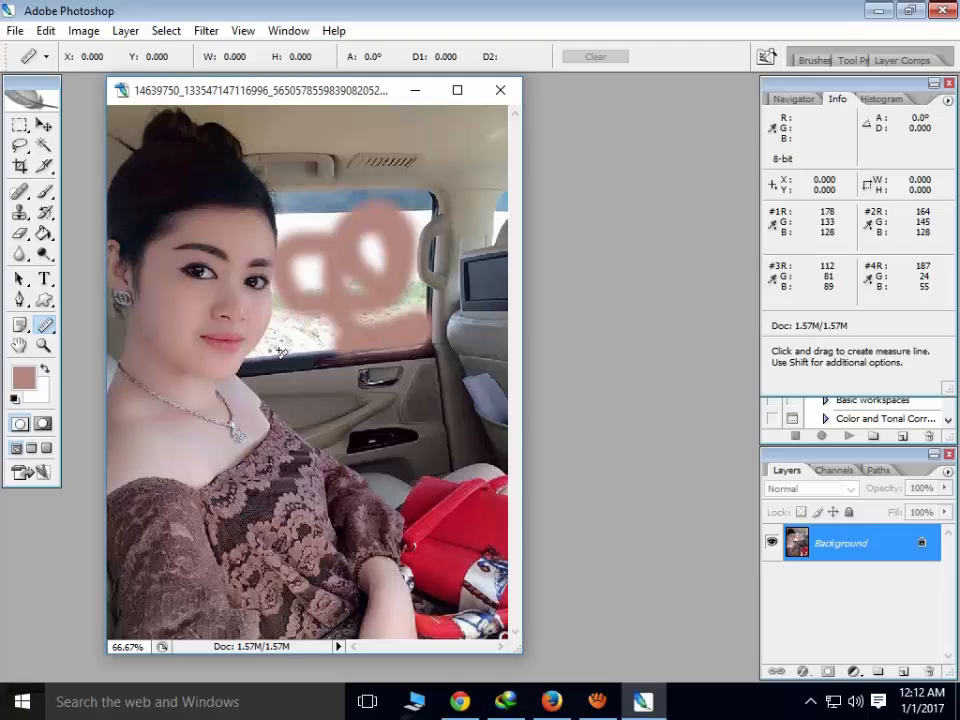
{"action": "left_click_drag", "start_coordinate": [241, 355], "coordinate": [430, 344]}
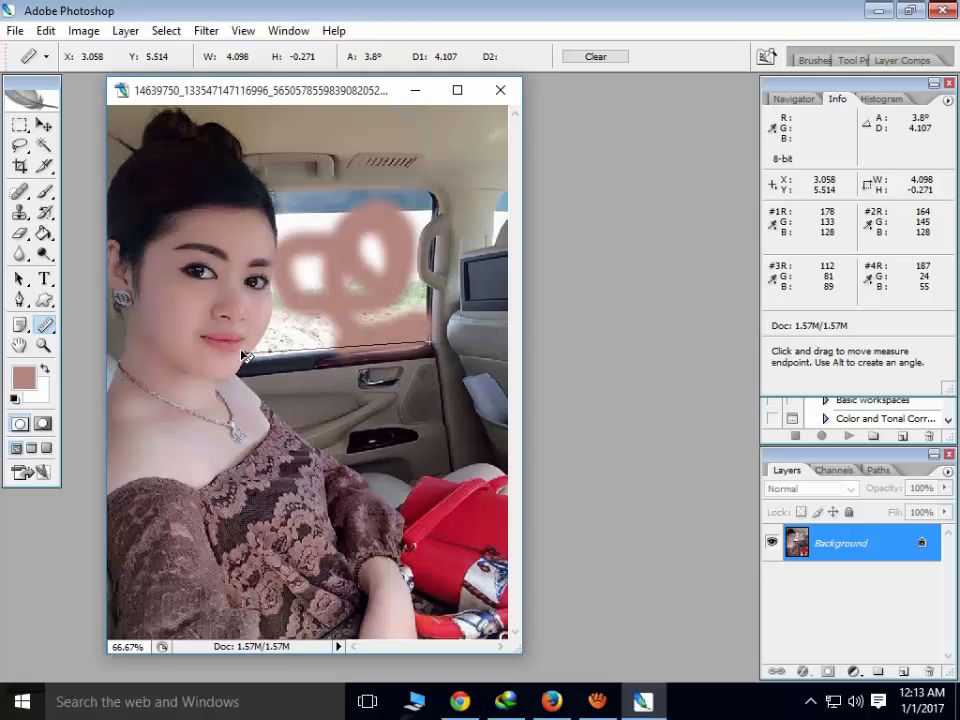
{"action": "left_click_drag", "start_coordinate": [249, 360], "coordinate": [121, 371]}
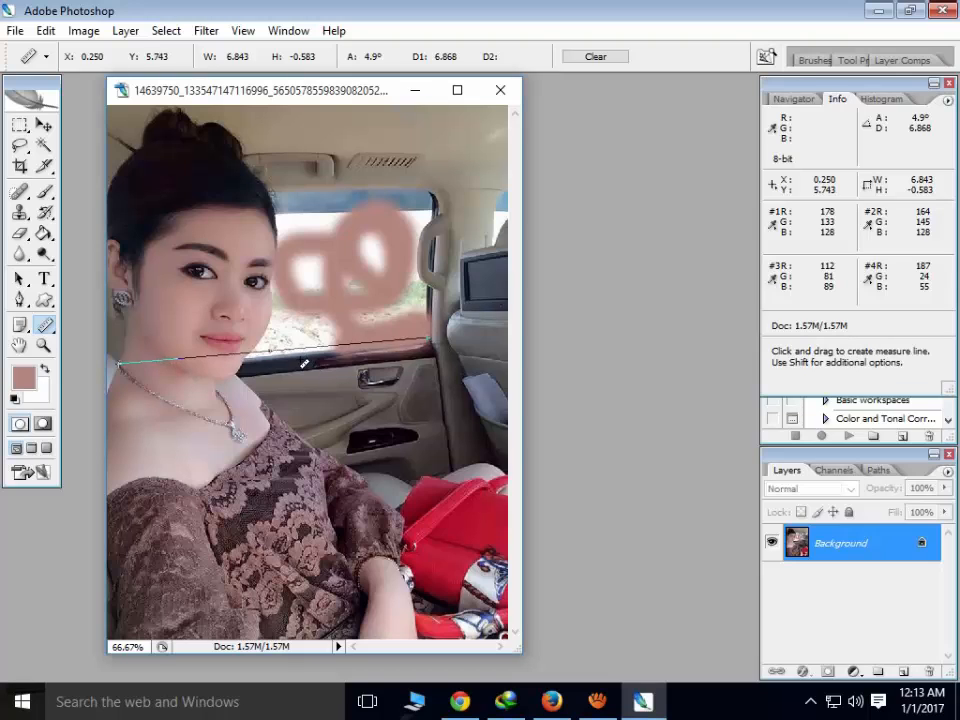
{"action": "left_click_drag", "start_coordinate": [300, 357], "coordinate": [320, 245]}
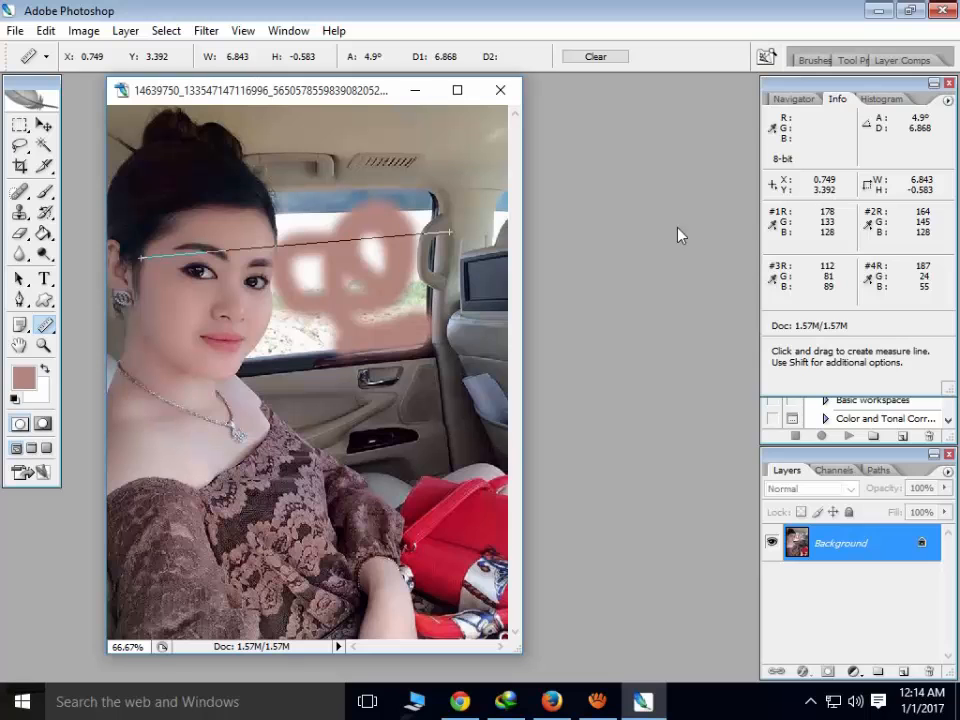
- Minimize the Photoshop window and refresh the Windows desktop
{"action": "left_click", "coordinate": [880, 11]}
{"action": "right_click", "coordinate": [668, 161]}
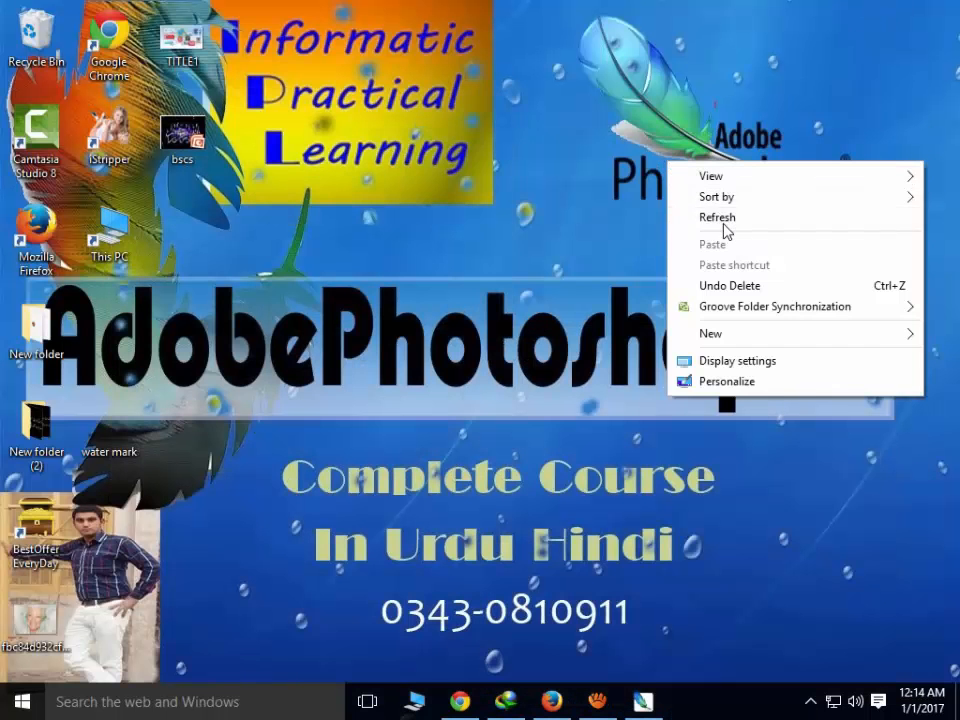
{"action": "left_click", "coordinate": [724, 226]}
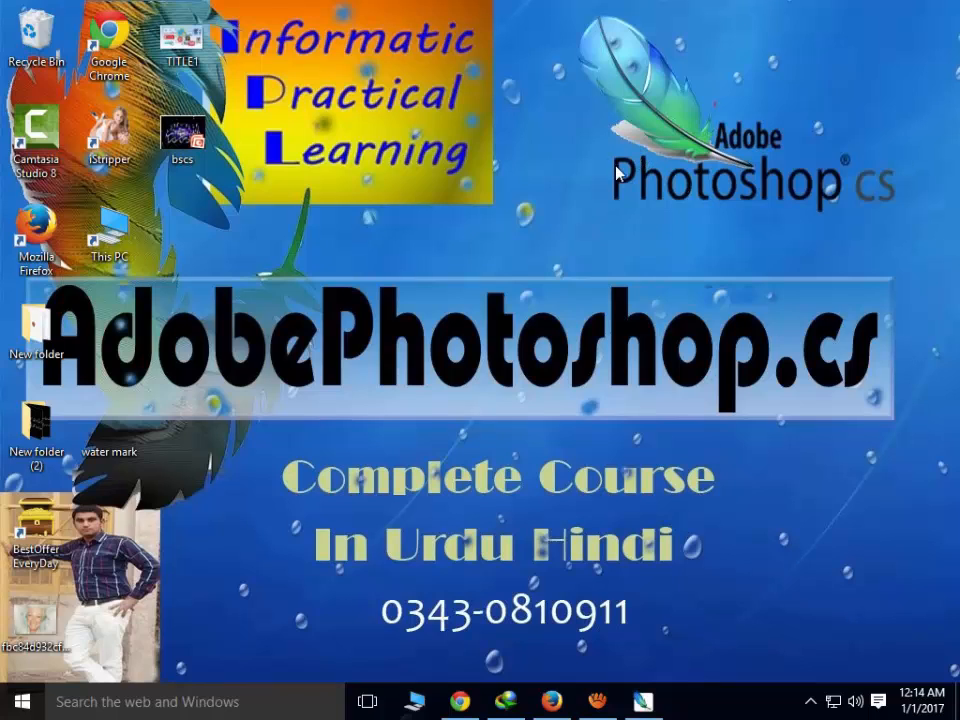